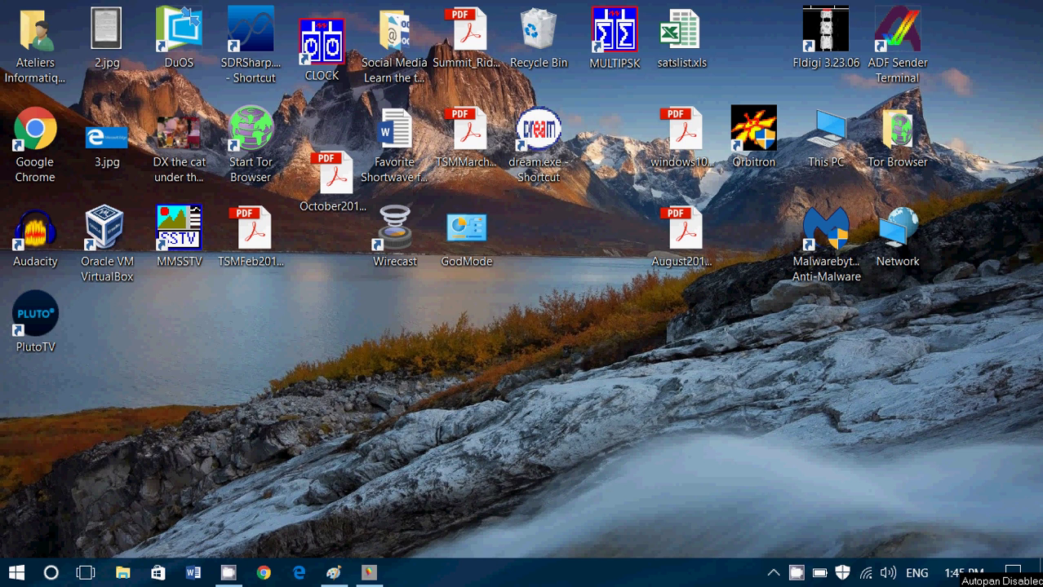
# Bring Paint Preview to the front and start a new blank canvas from the Paint Sprint splash.
pyautogui.click(333, 573)
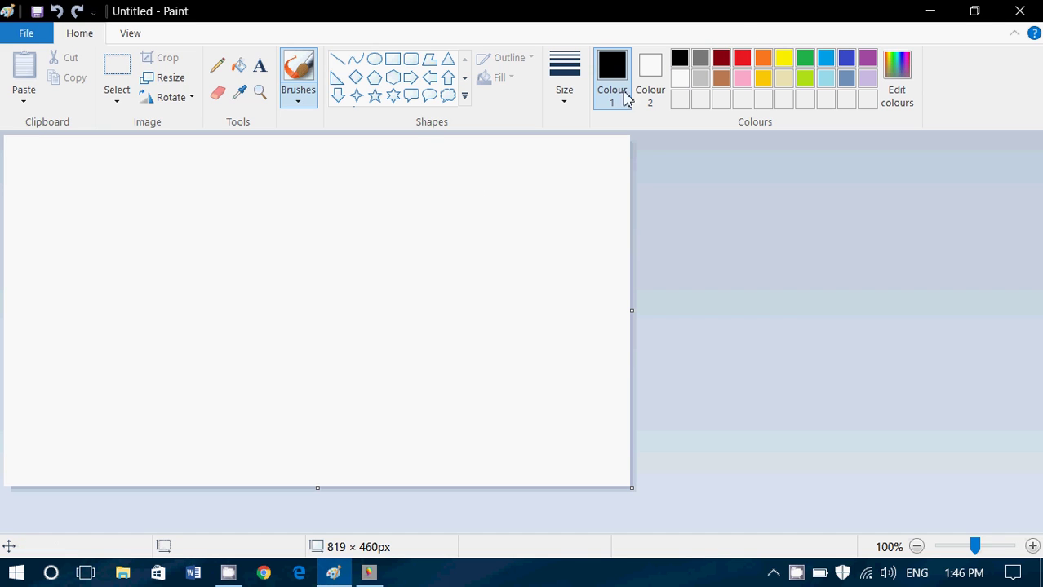
pyautogui.click(929, 12)
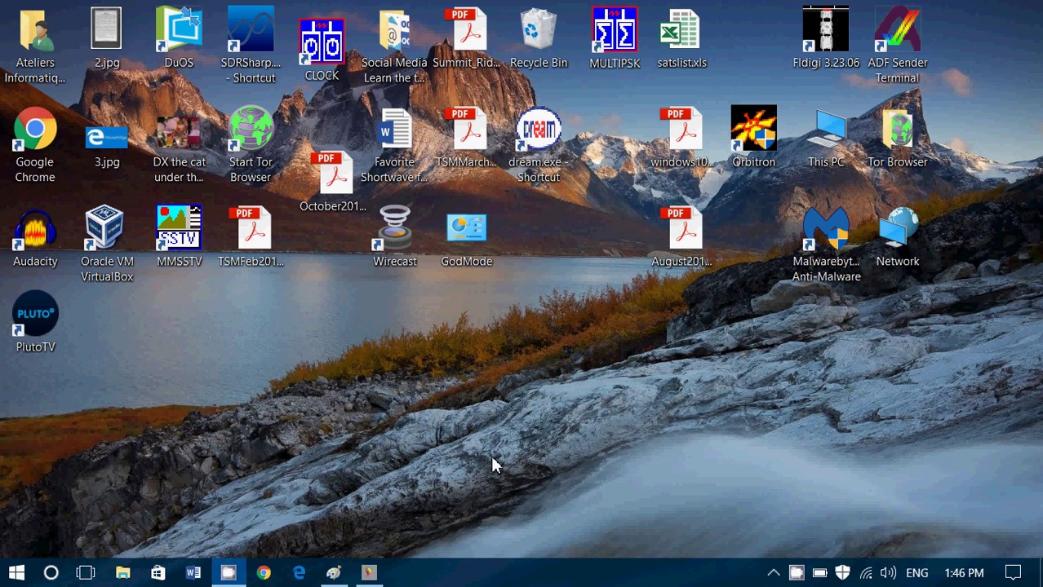
pyautogui.click(370, 574)
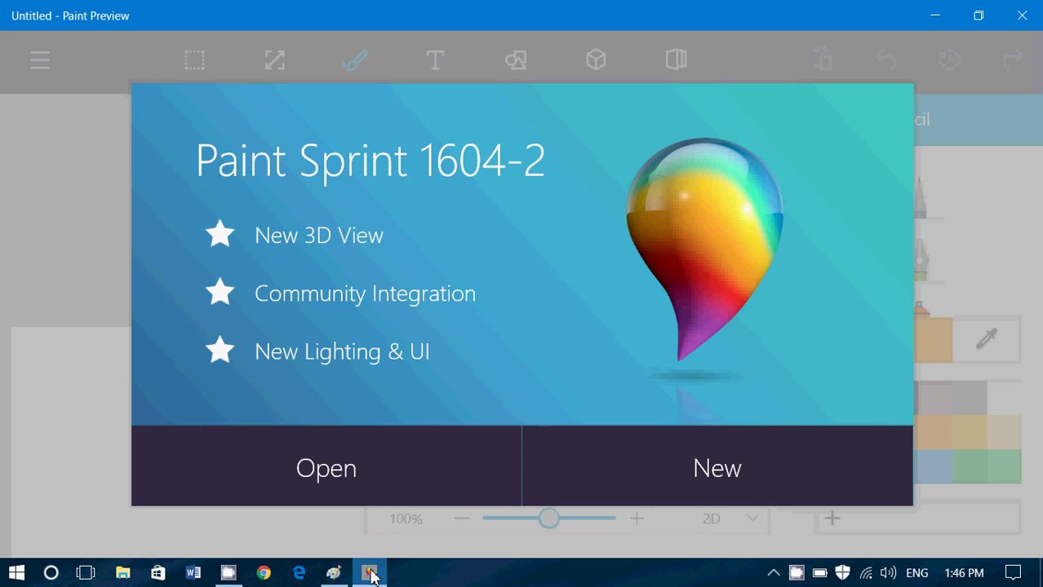
pyautogui.click(696, 465)
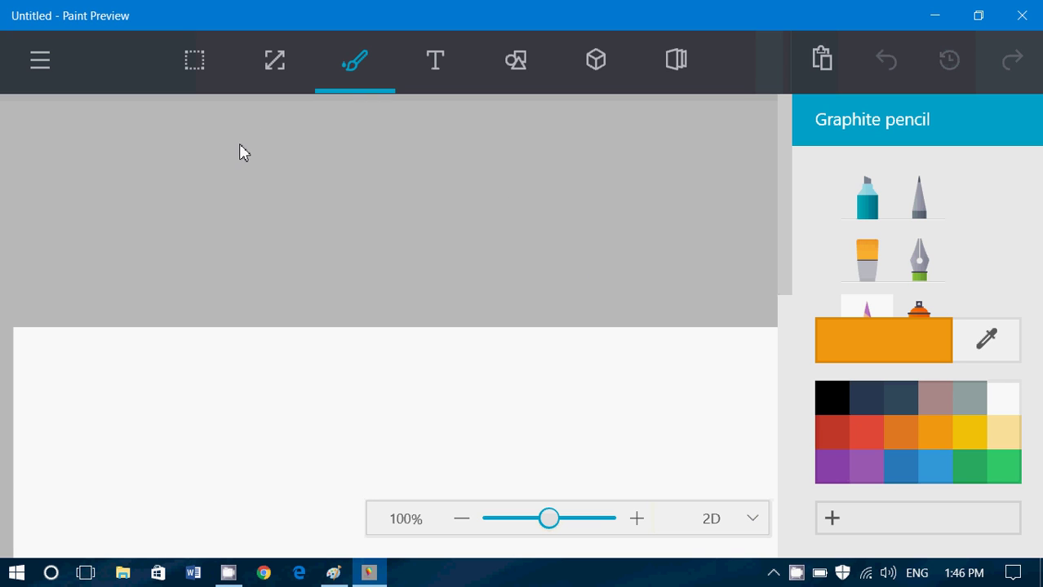
pyautogui.click(196, 66)
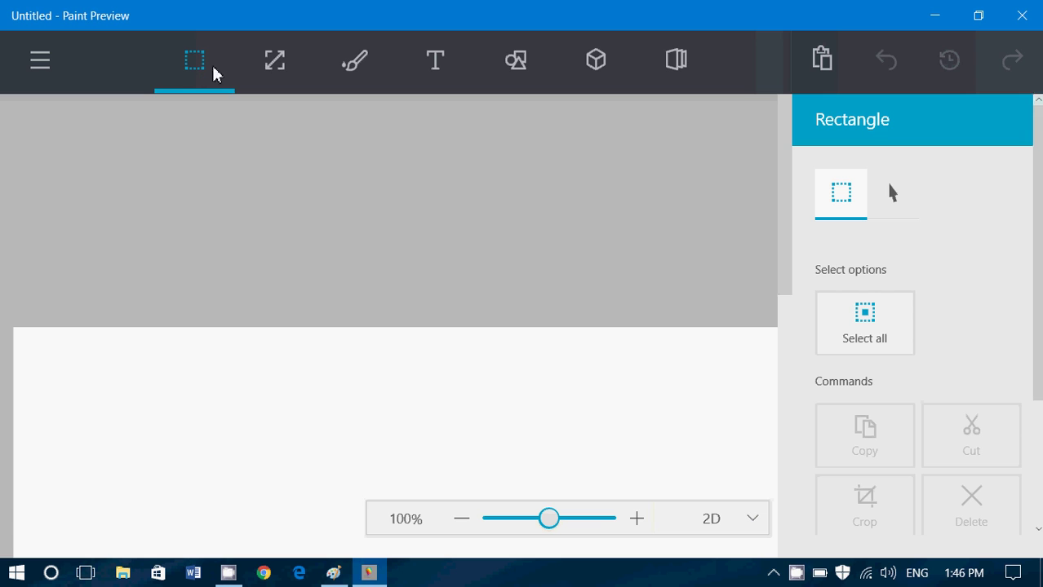
pyautogui.click(291, 73)
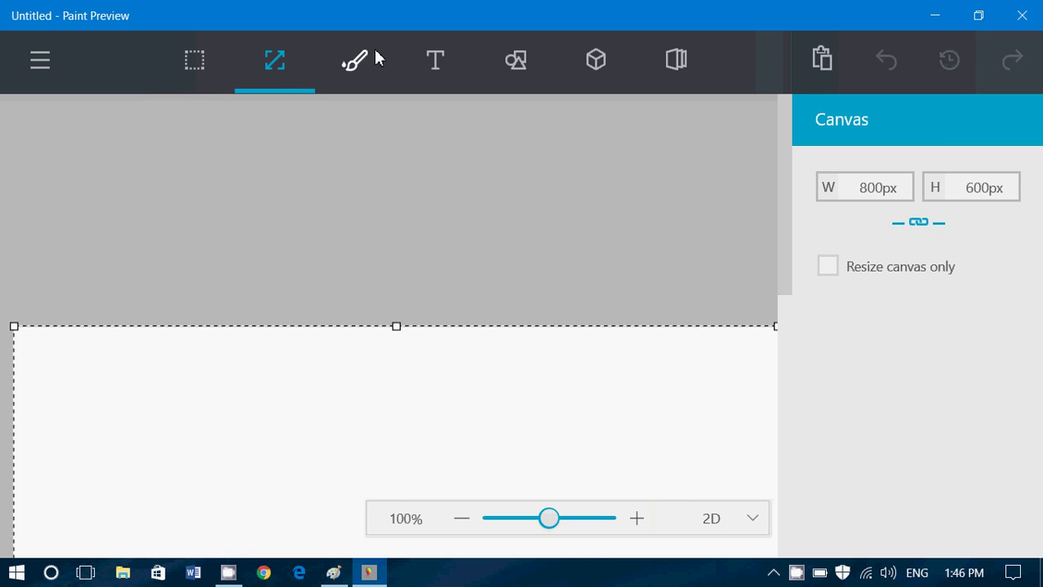
pyautogui.click(356, 68)
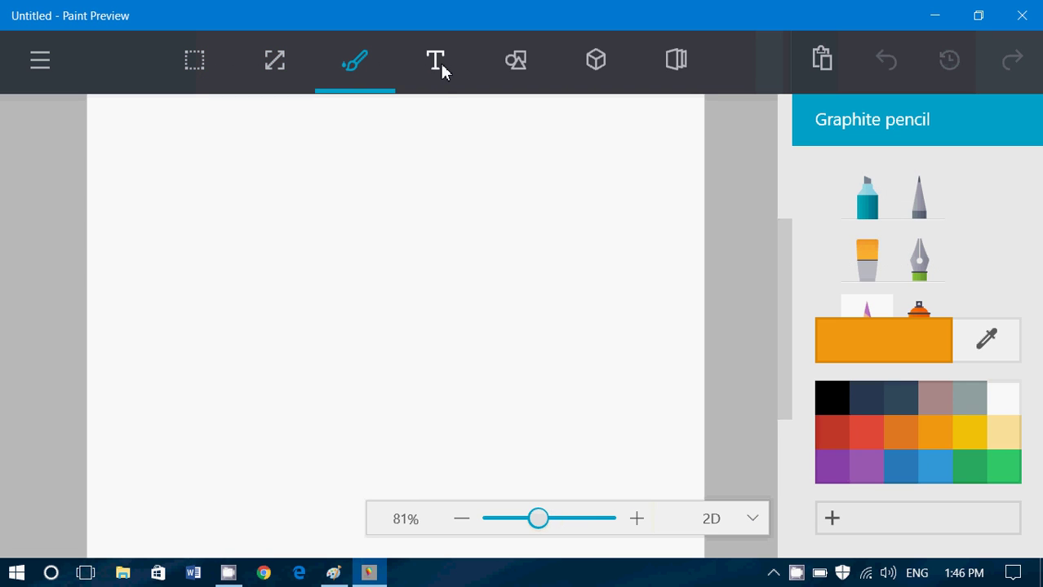
# Draw a red freehand pencil line and type 'text' over it in 48-pt Calibri.
pyautogui.click(865, 438)
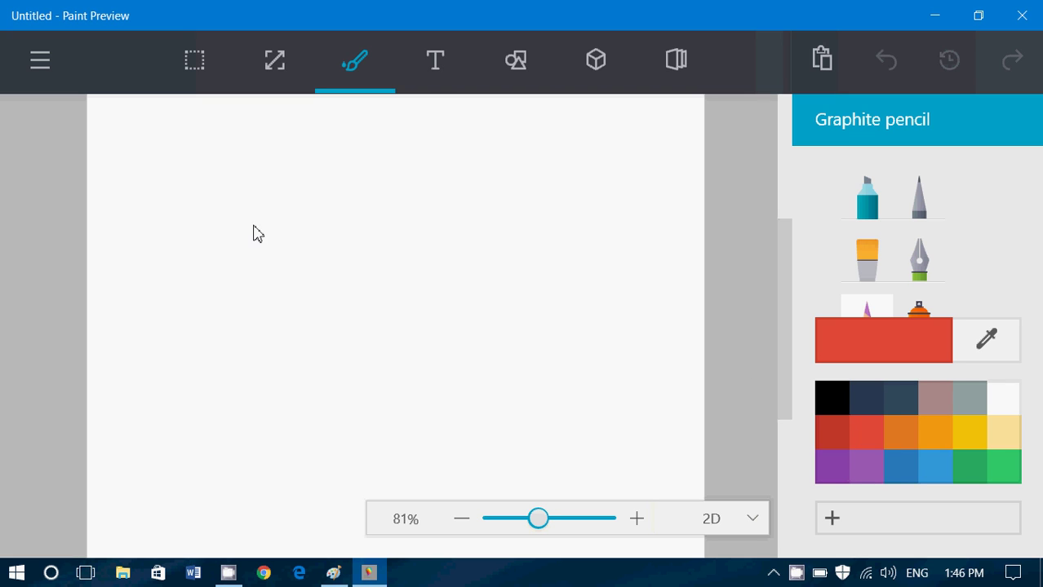
pyautogui.moveTo(254, 228)
pyautogui.mouseDown()
pyautogui.moveTo(356, 323)
pyautogui.moveTo(487, 324)
pyautogui.moveTo(545, 275)
pyautogui.moveTo(361, 160)
pyautogui.moveTo(208, 161)
pyautogui.mouseUp()
pyautogui.click(436, 71)
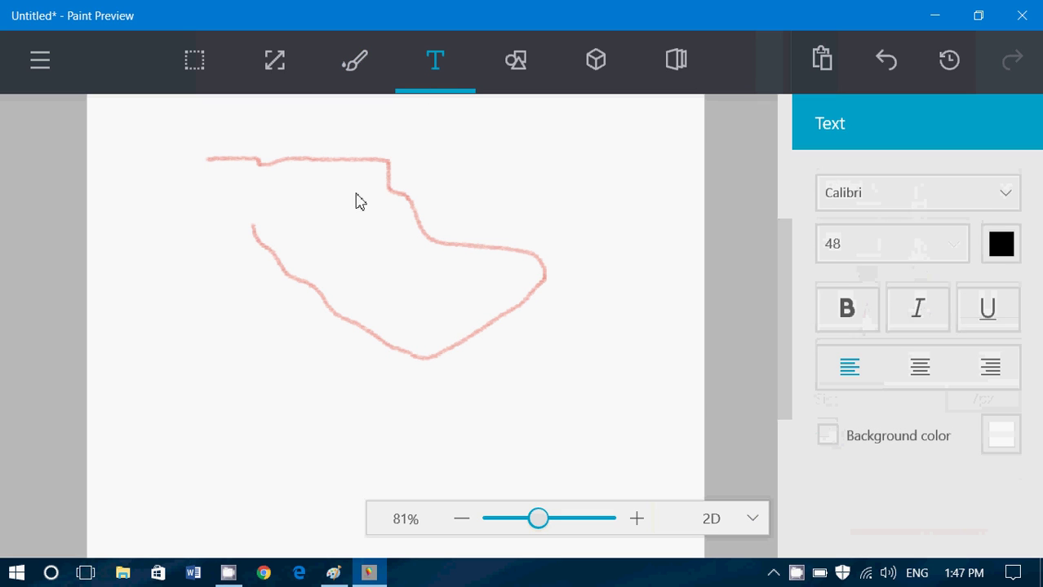
pyautogui.click(327, 249)
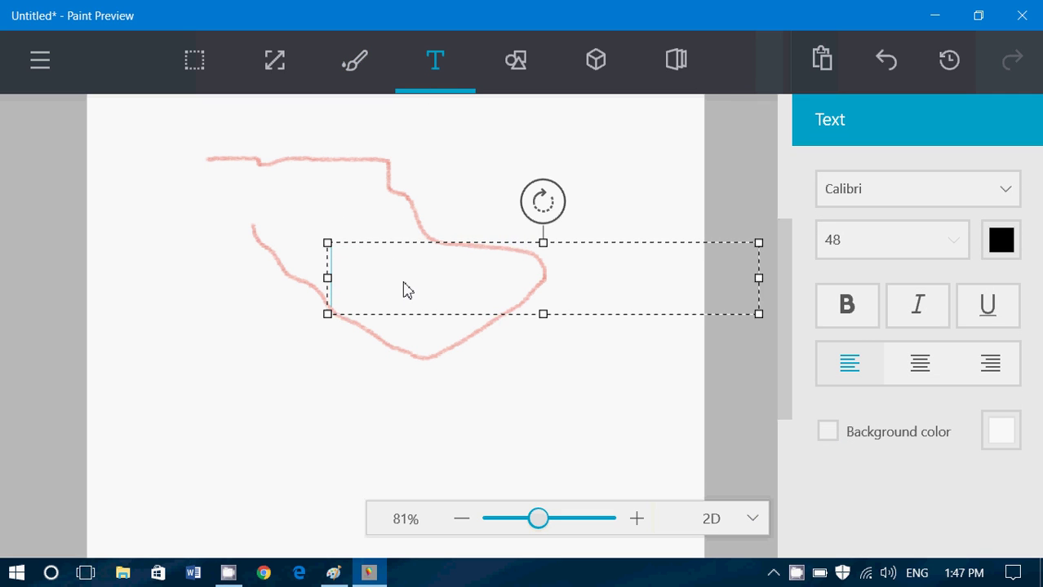
pyautogui.write('tes')
pyautogui.press('BackSpace')
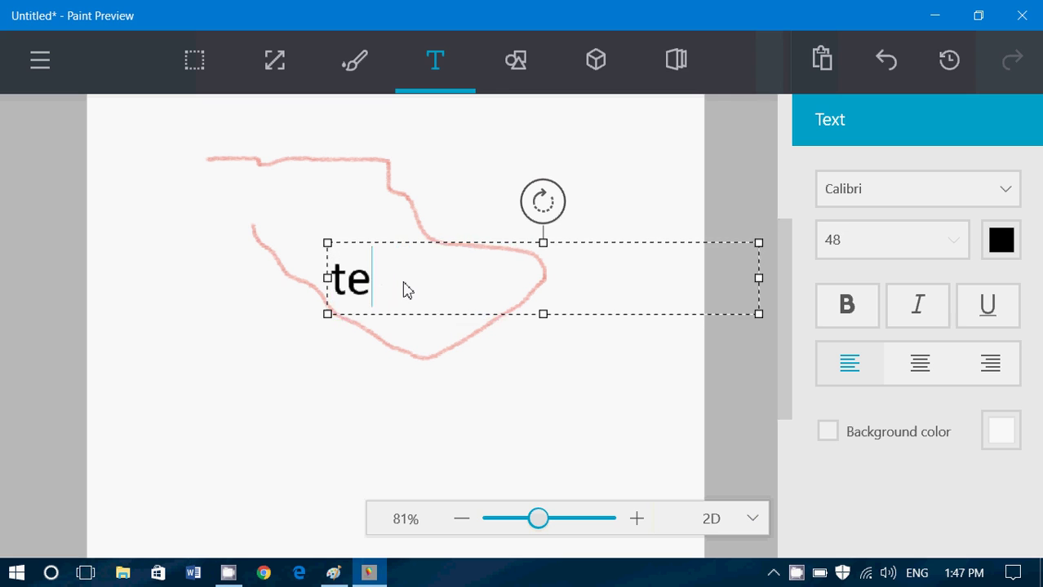
pyautogui.write('xt')
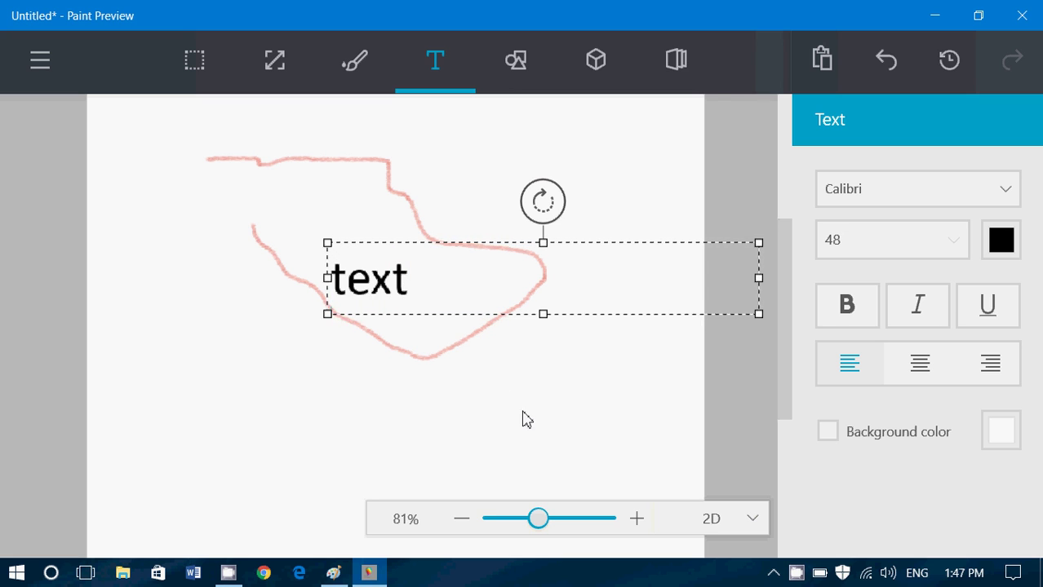
# Draw a black right triangle below the right end of the pencil line.
pyautogui.click(521, 67)
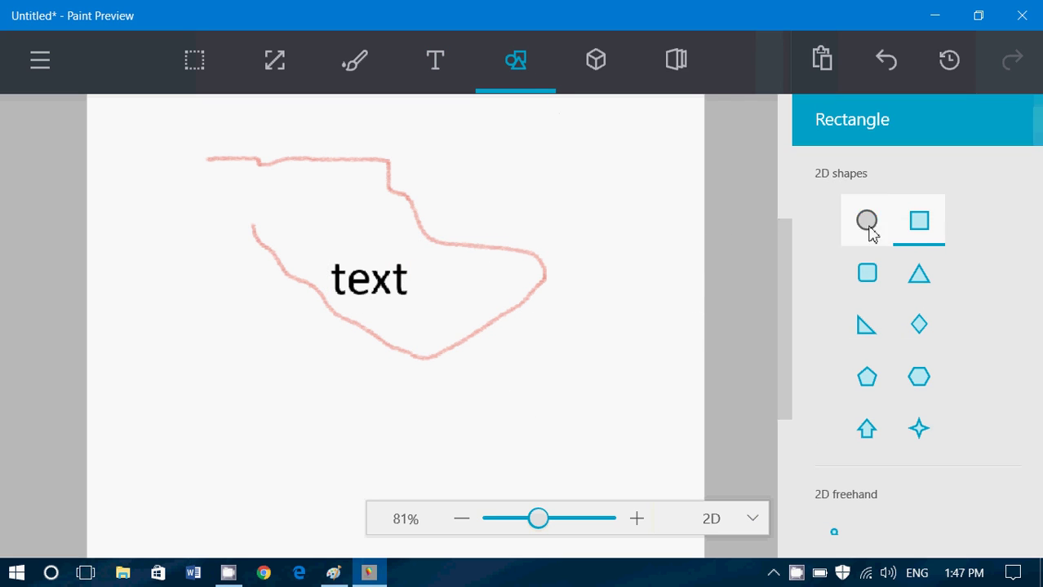
pyautogui.click(866, 327)
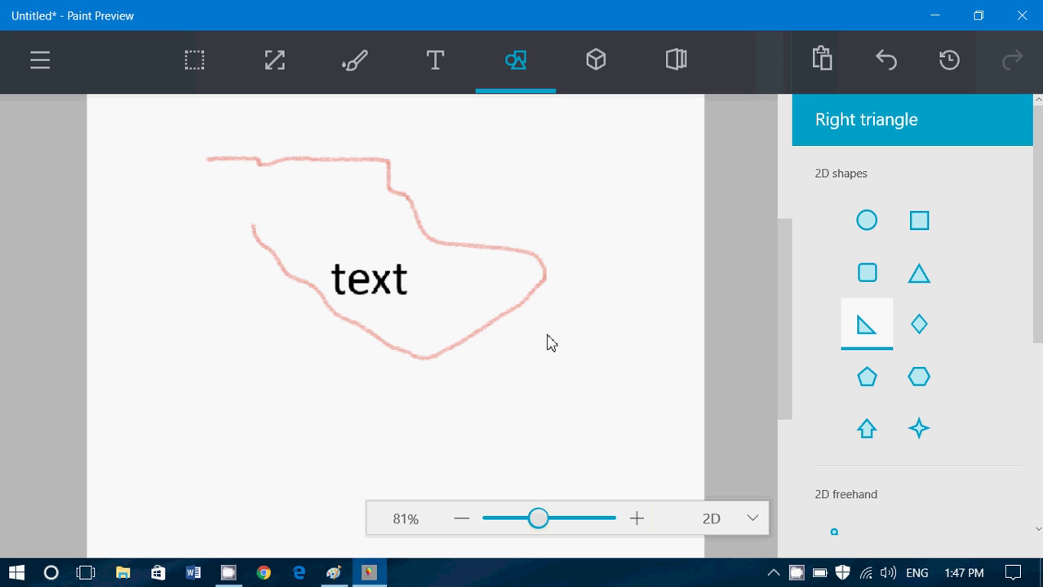
pyautogui.moveTo(550, 349); pyautogui.dragTo(612, 399)
pyautogui.click(652, 225)
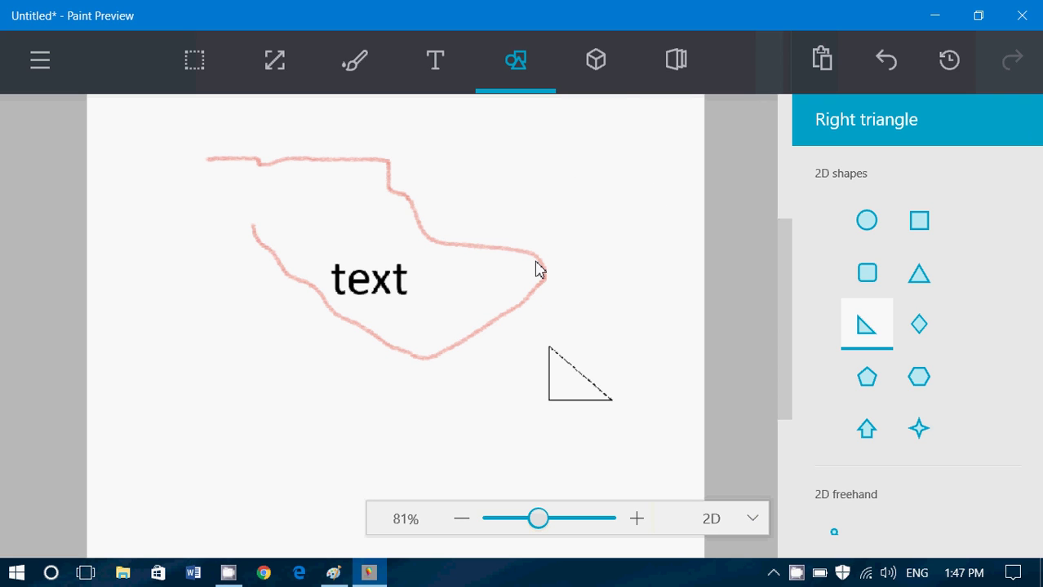
# Look through the Community section, then return to 3D shapes with Cube chosen.
pyautogui.click(594, 62)
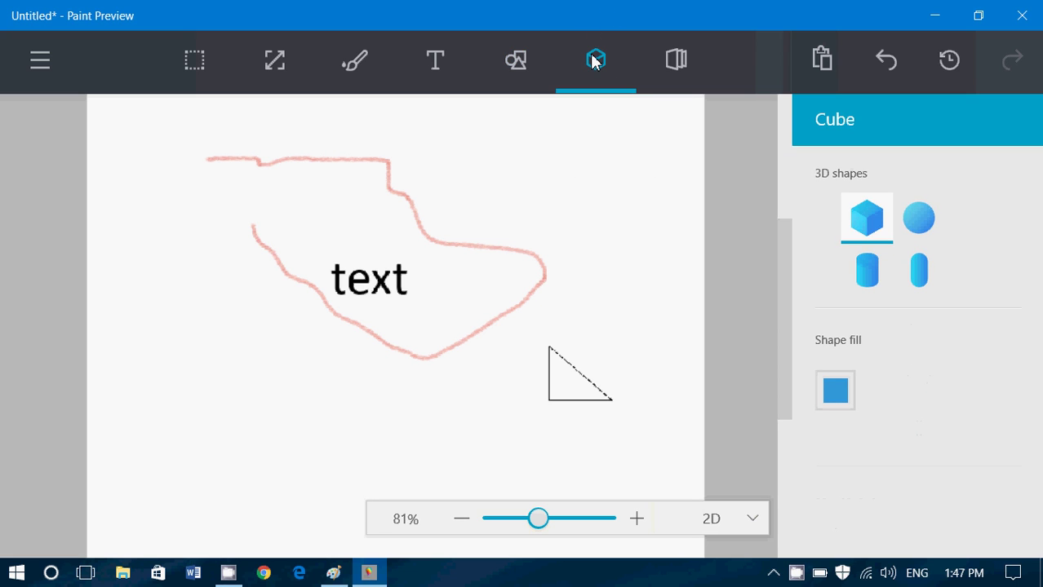
pyautogui.click(674, 69)
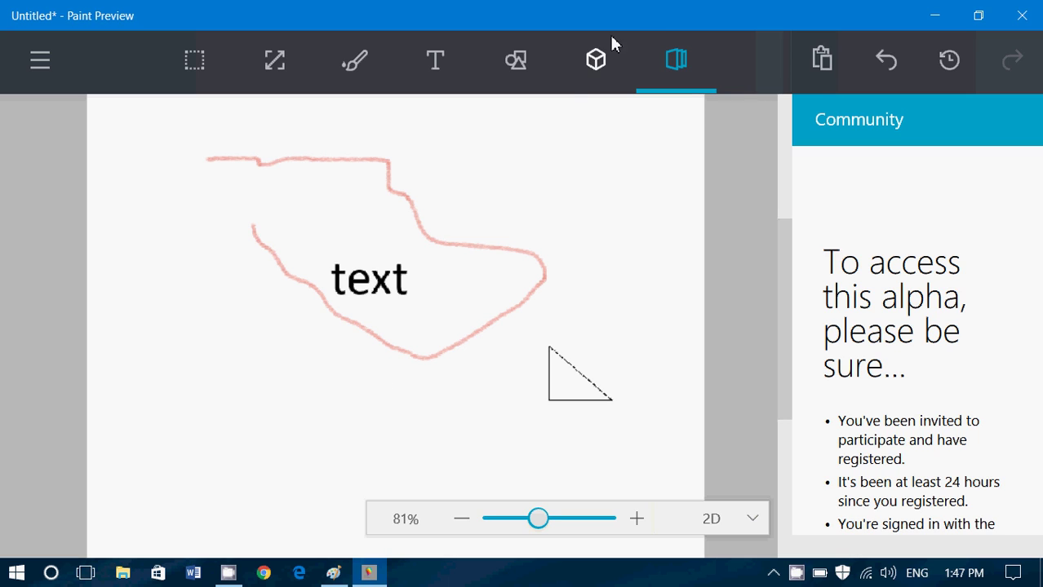
pyautogui.click(594, 72)
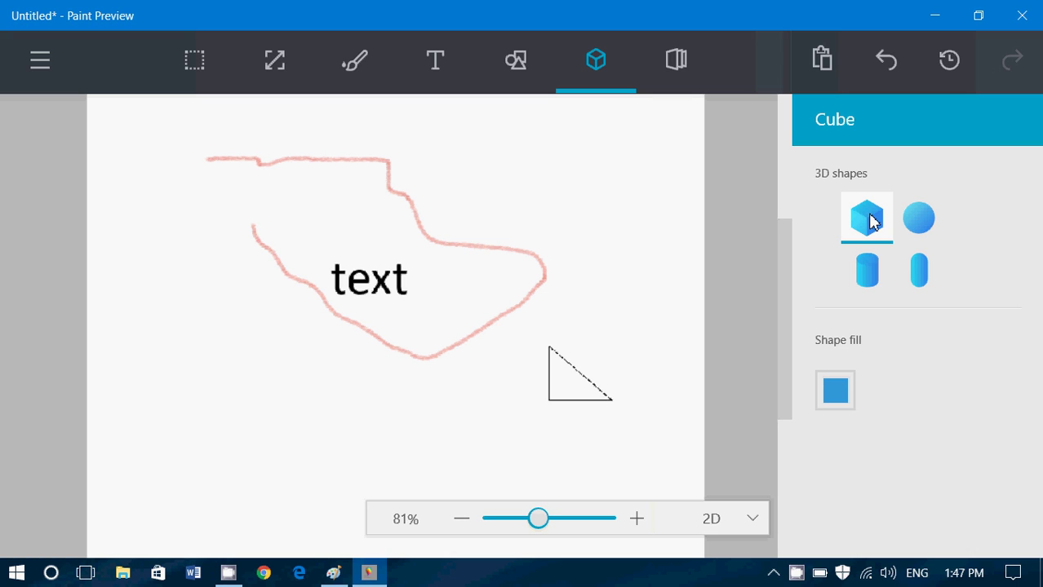
# Draw a blue 3D cube left of the triangle and rotate it to show its top and side faces.
pyautogui.moveTo(167, 296); pyautogui.dragTo(399, 471)
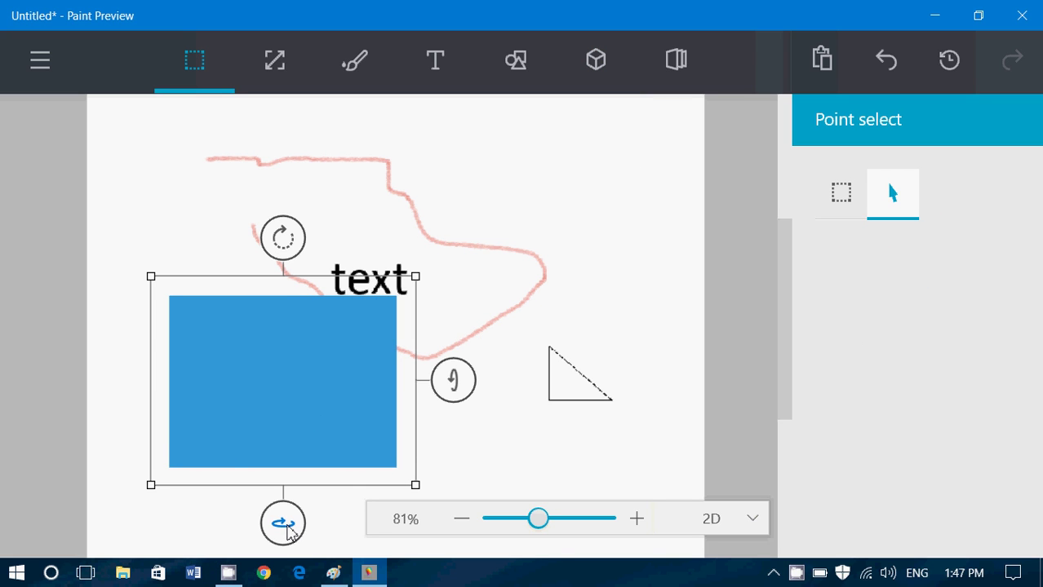
pyautogui.moveTo(287, 529); pyautogui.dragTo(598, 484)
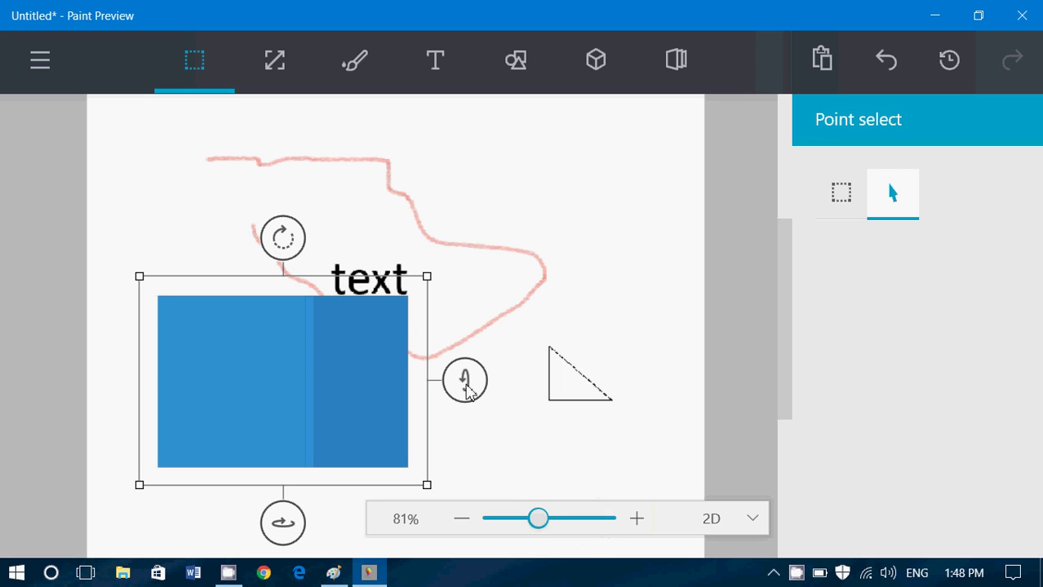
pyautogui.moveTo(469, 395); pyautogui.dragTo(477, 416)
pyautogui.click(584, 241)
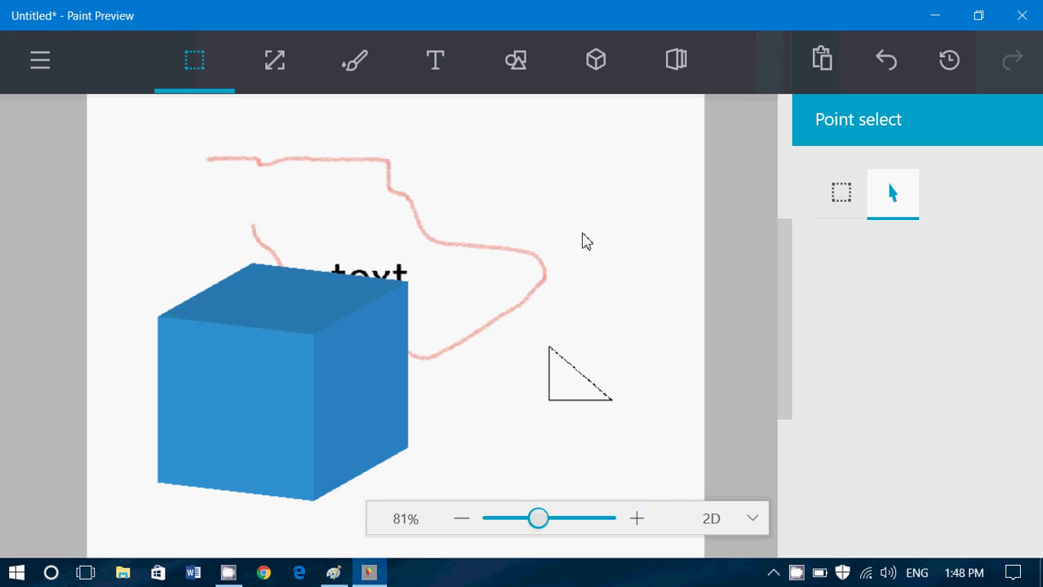
# Open and dismiss the file menu, then bring the classic Paint window to the front.
pyautogui.click(32, 81)
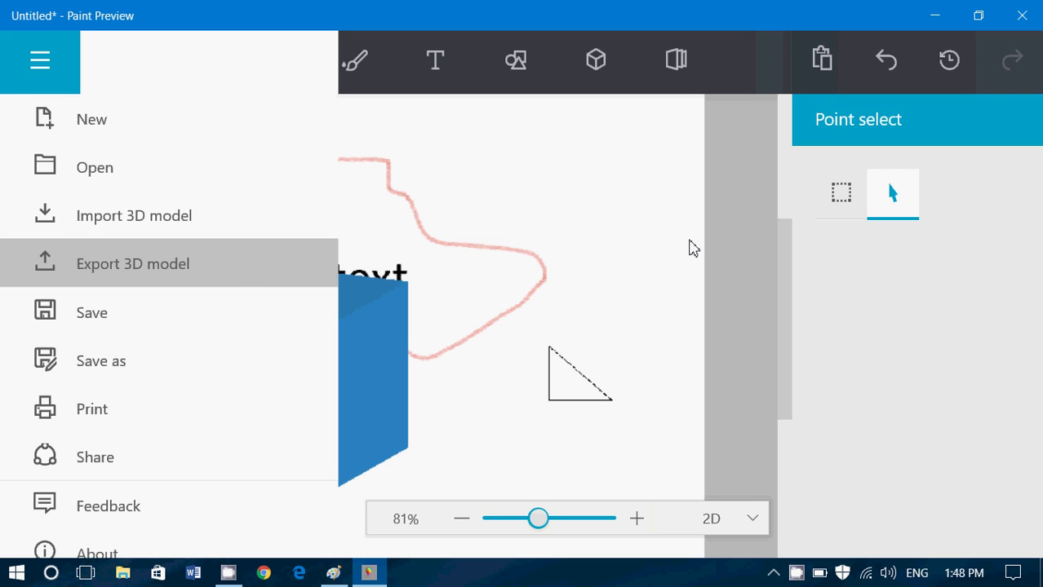
pyautogui.click(692, 249)
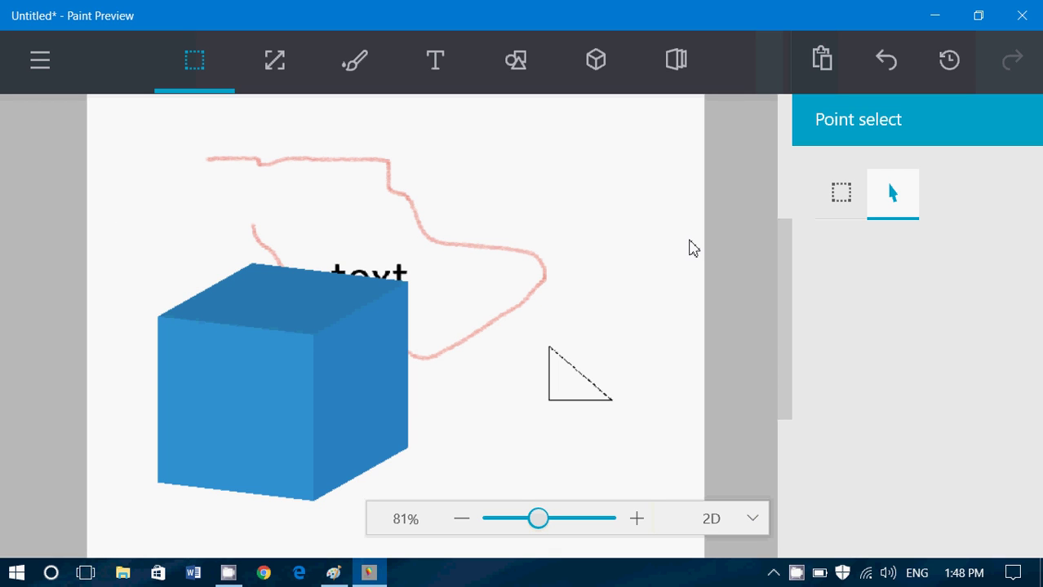
pyautogui.click(336, 575)
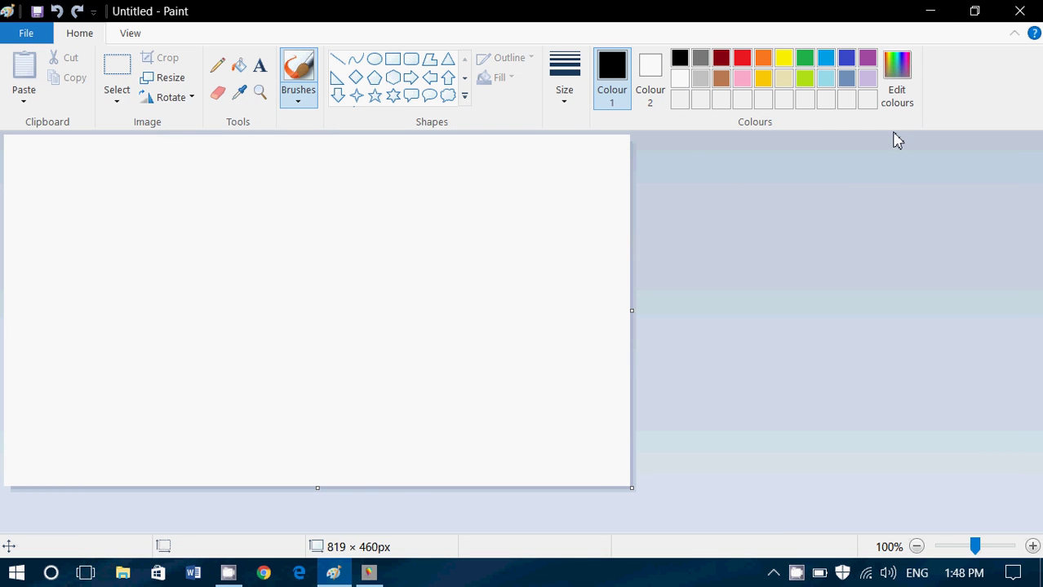
# Minimise classic Paint to return to the Paint Preview drawing with the blue cube.
pyautogui.click(930, 15)
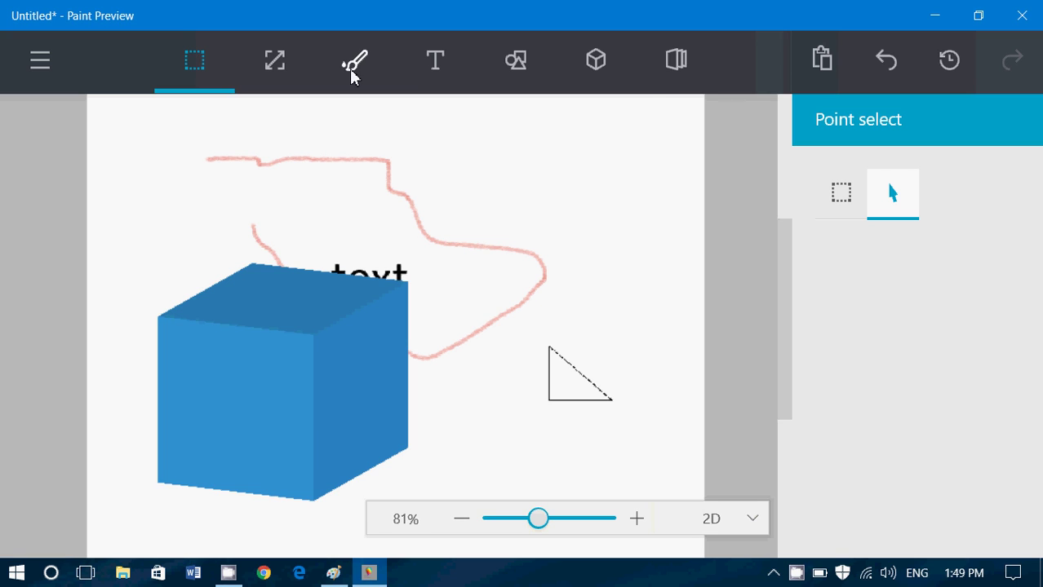
# Set the fill colour for new 3D shapes to yellow.
pyautogui.click(602, 67)
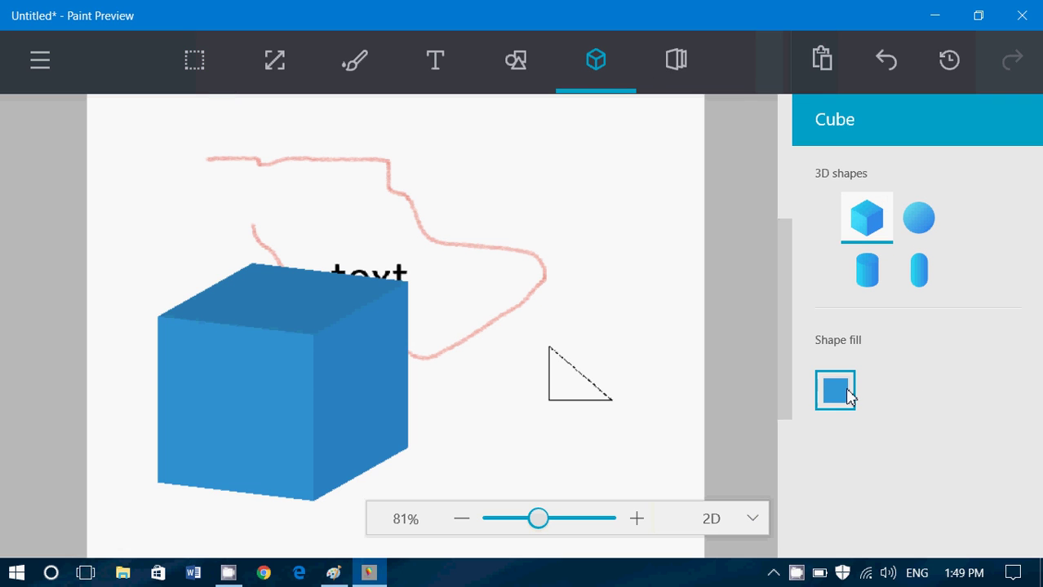
pyautogui.click(847, 396)
pyautogui.click(769, 284)
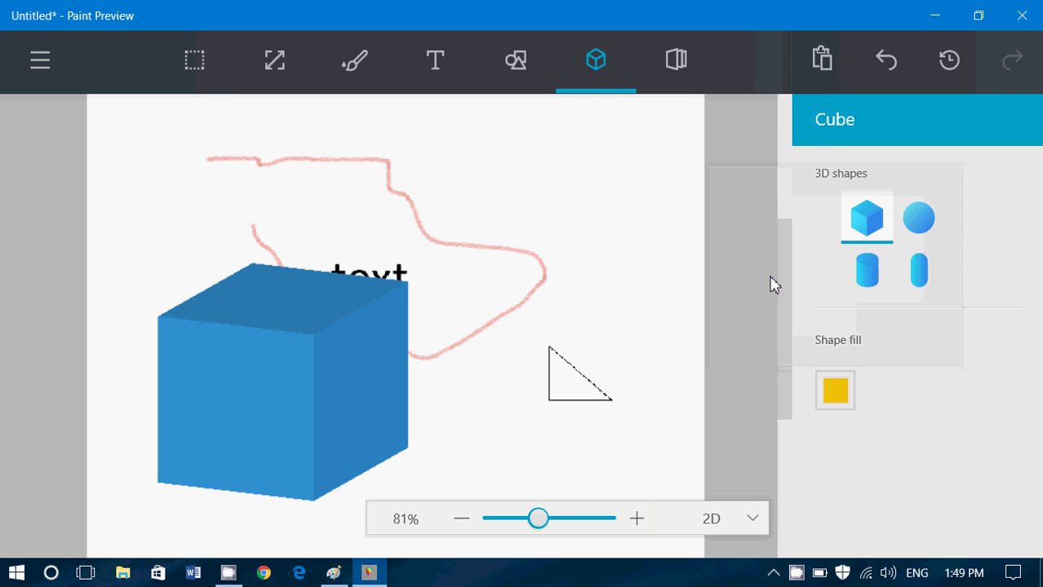
# Draw a yellow cube right of the blue one and tilt and turn it to show three faces.
pyautogui.moveTo(480, 219); pyautogui.dragTo(645, 408)
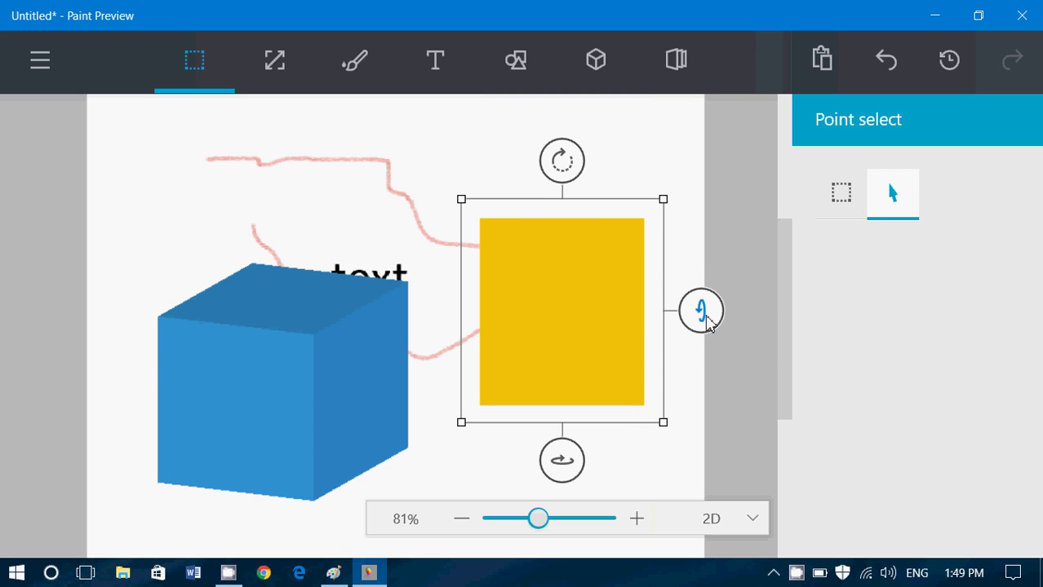
pyautogui.moveTo(701, 311); pyautogui.dragTo(705, 346)
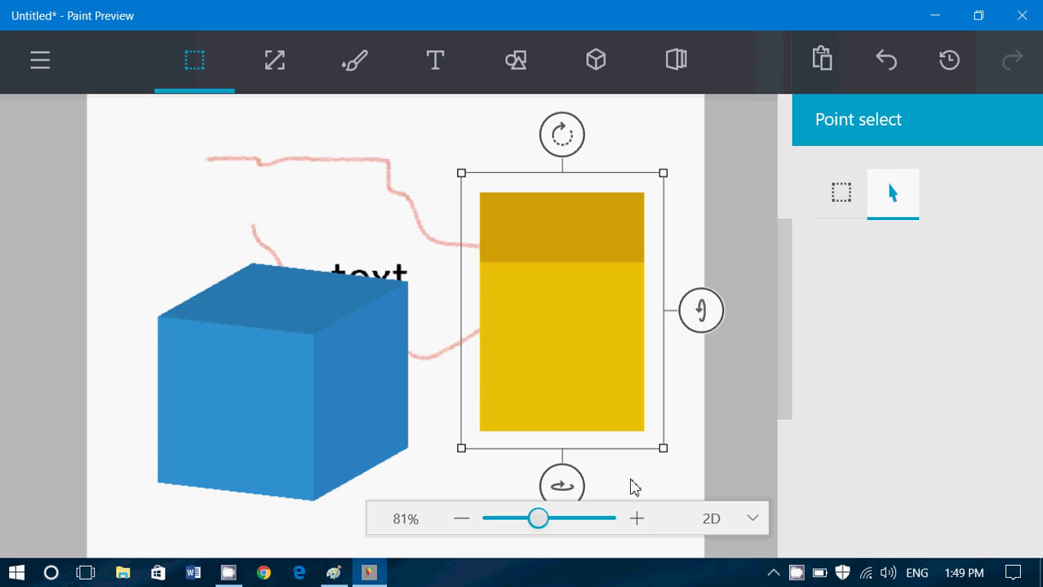
pyautogui.moveTo(563, 483); pyautogui.dragTo(600, 485)
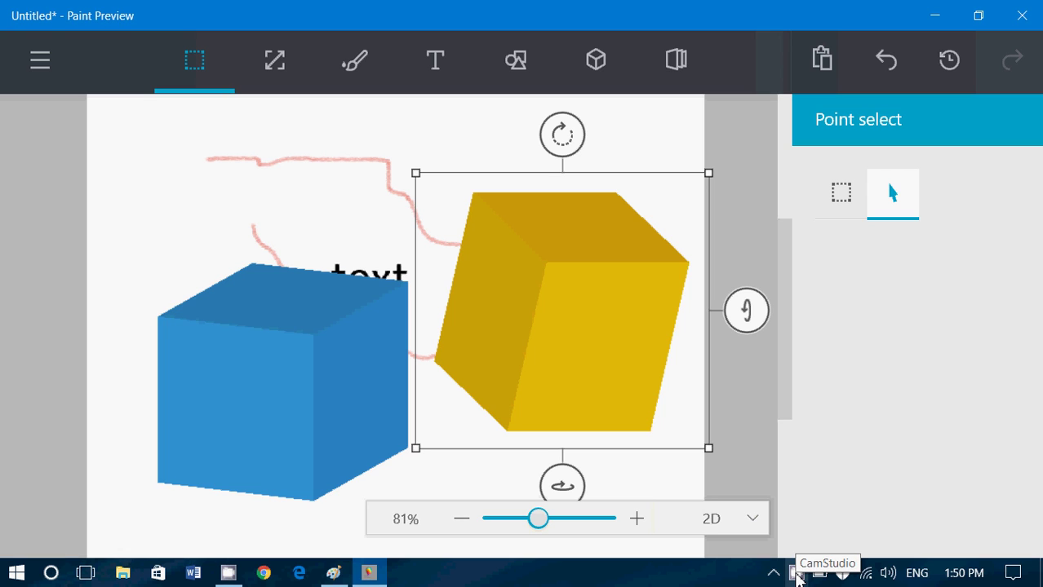
pyautogui.click(797, 576)
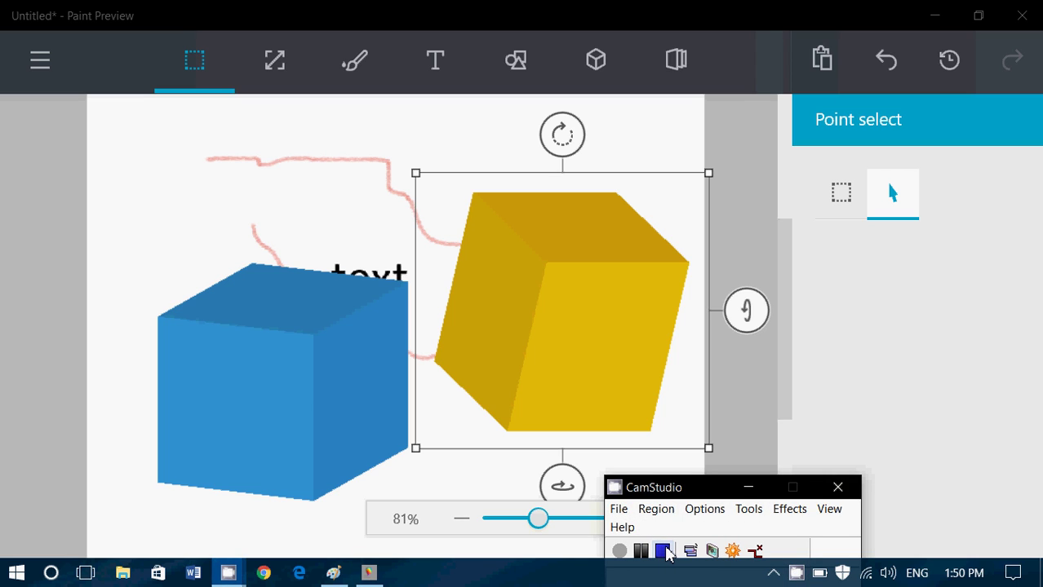